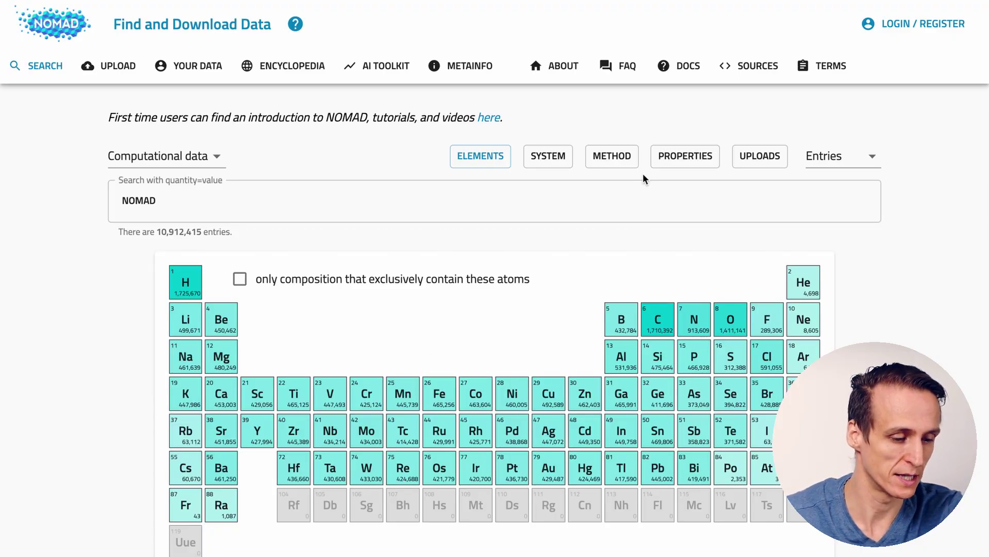
pyautogui.click(544, 159)
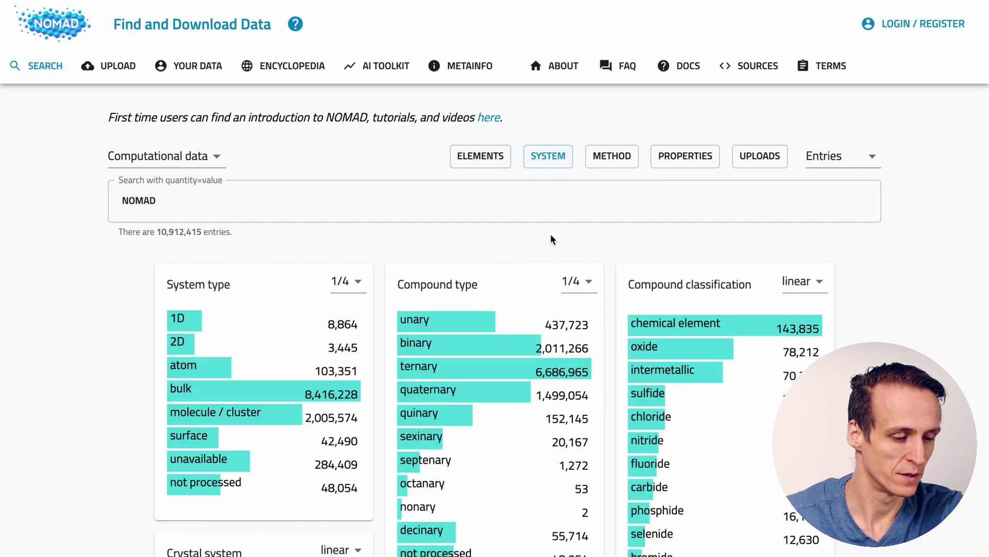
pyautogui.scroll(-1, 552, 239)
pyautogui.scroll(-3, 550, 237)
pyautogui.scroll(3, 552, 238)
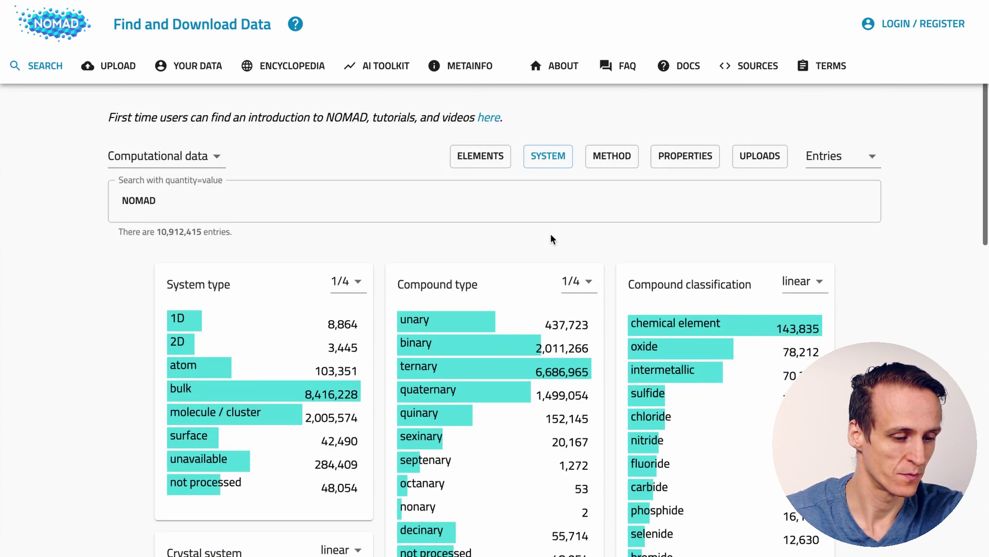
pyautogui.click(608, 158)
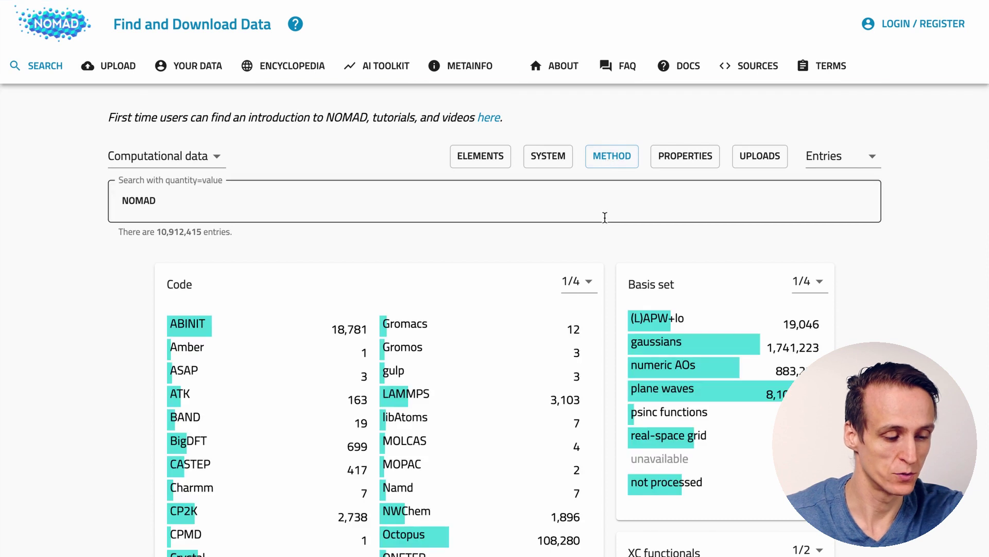
pyautogui.scroll(-1, 605, 217)
pyautogui.scroll(-4, 605, 217)
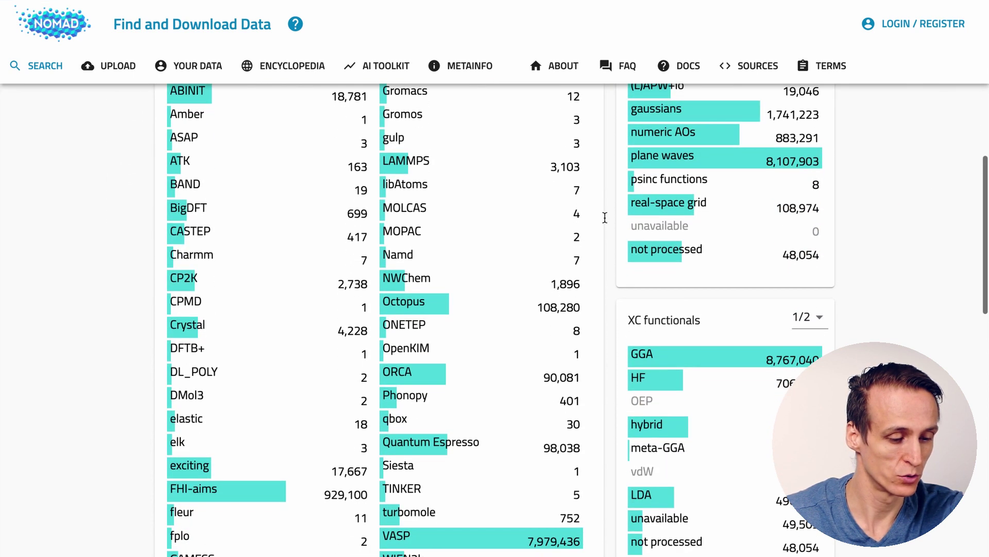
pyautogui.scroll(2, 605, 217)
pyautogui.scroll(2, 605, 217)
pyautogui.click(690, 156)
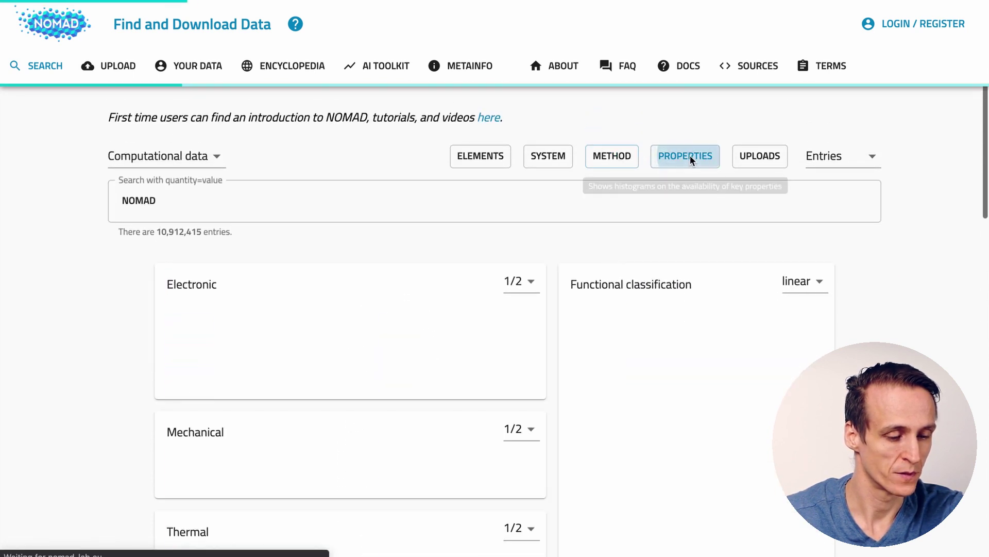
pyautogui.scroll(-4, 552, 242)
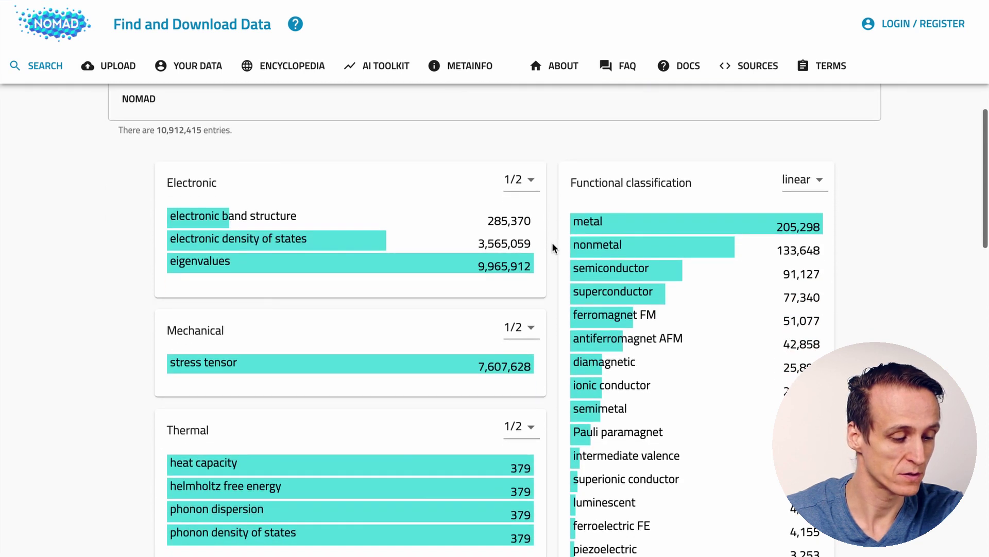
pyautogui.scroll(4, 551, 242)
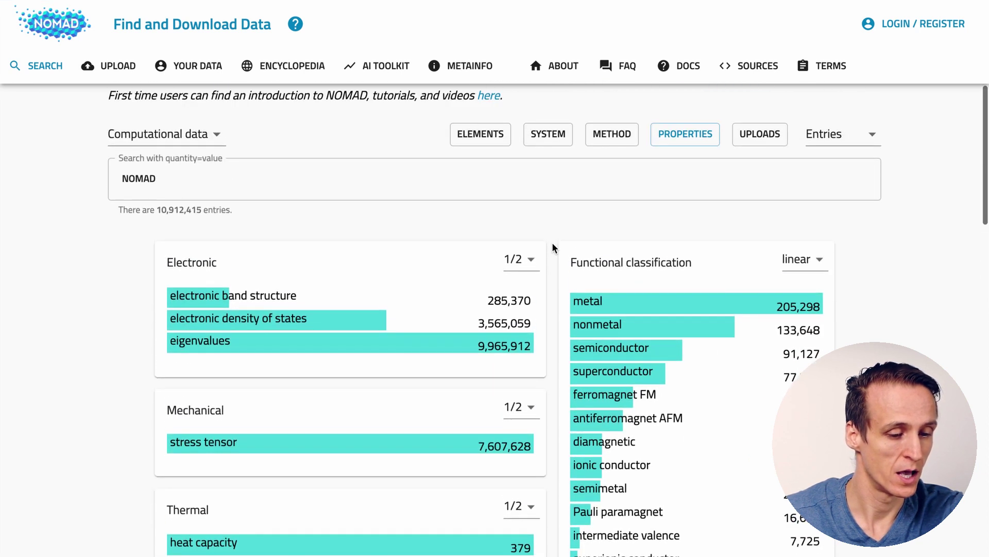
pyautogui.click(755, 133)
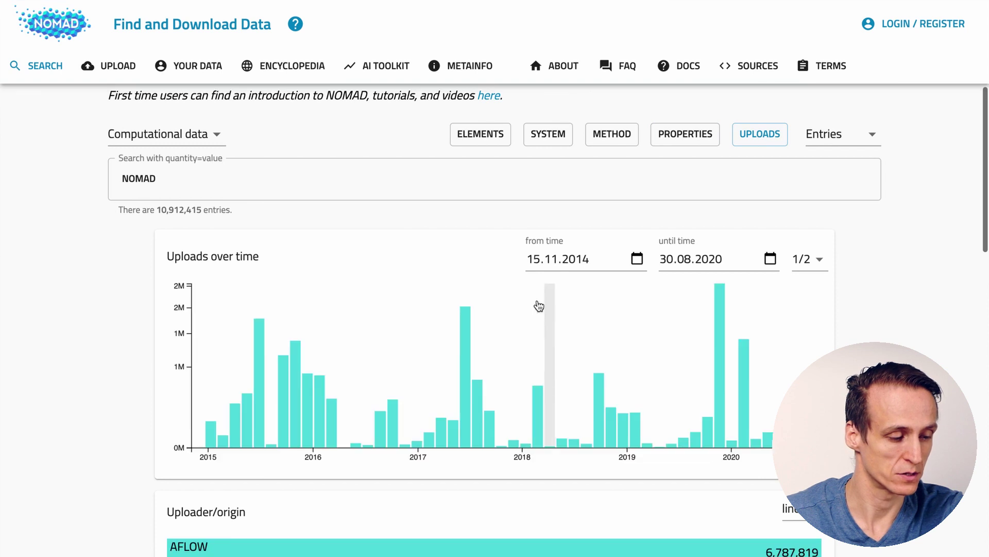
pyautogui.scroll(-4, 535, 312)
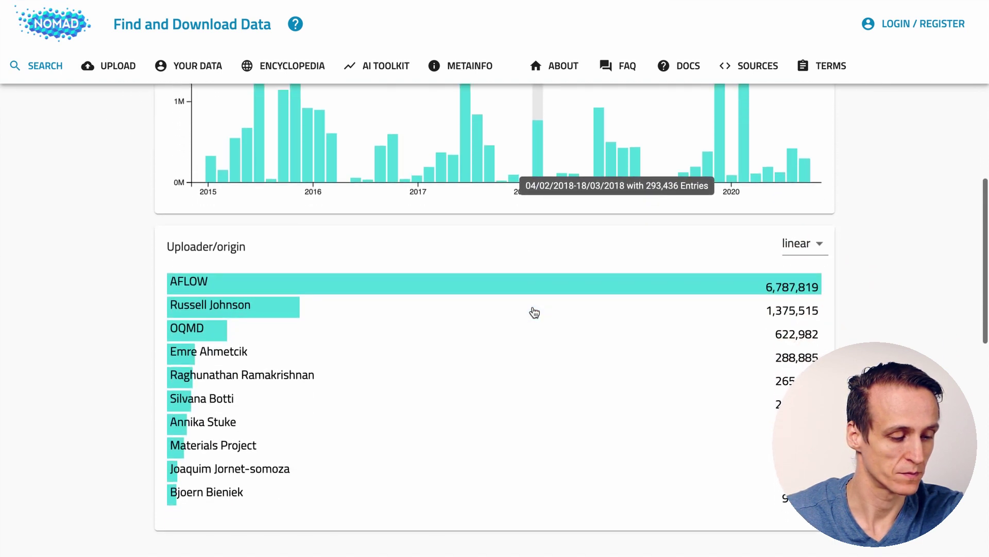
pyautogui.scroll(4, 534, 313)
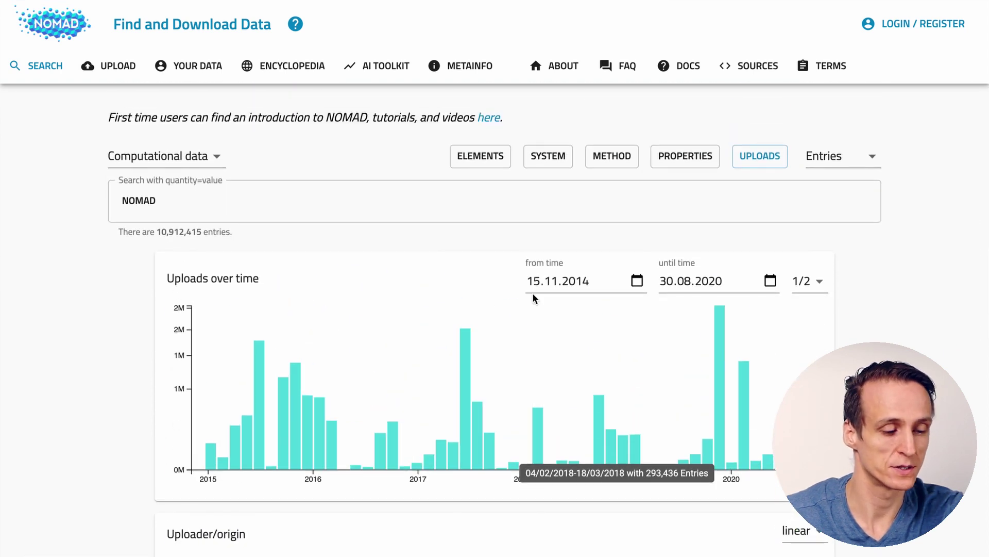
# Filter the periodic table search to entries containing oxygen and titanium.
pyautogui.click(484, 155)
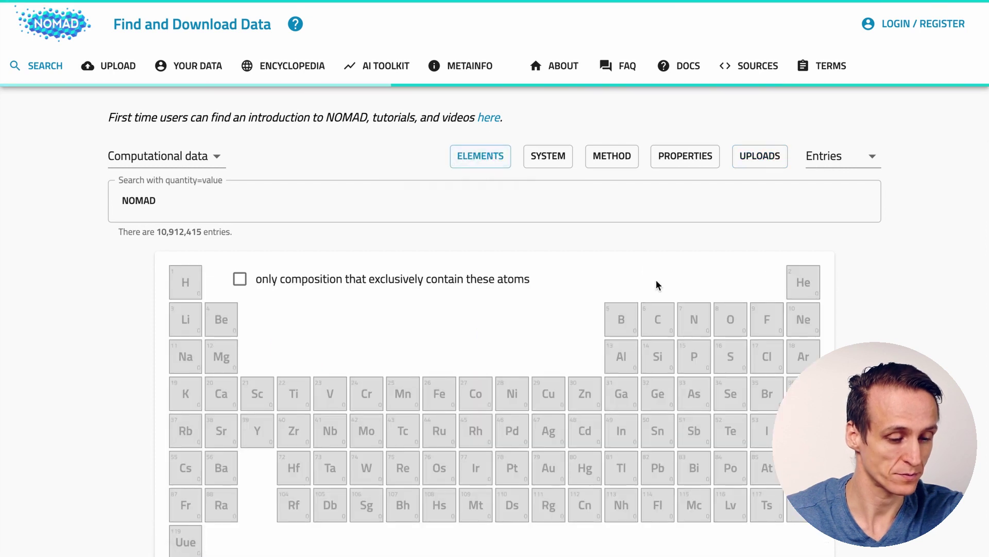
pyautogui.click(729, 319)
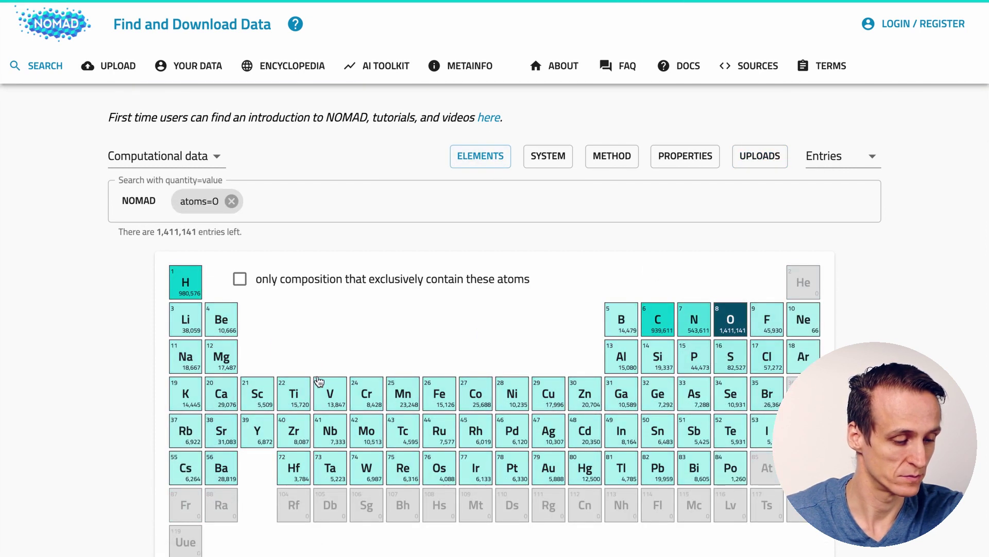
pyautogui.click(299, 395)
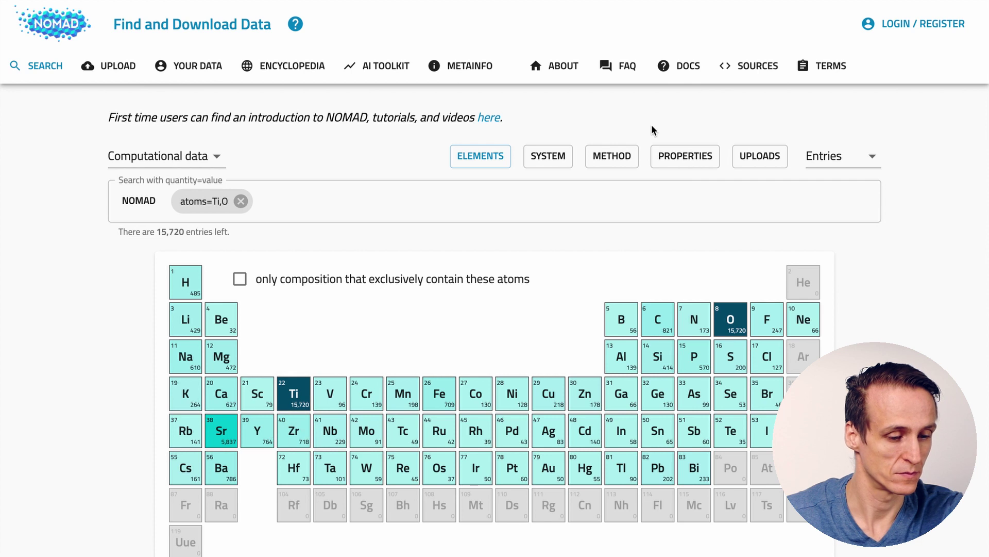
# Keep only electronic density of states entries uploaded from OQMD, leaving 1,885 entries.
pyautogui.click(685, 158)
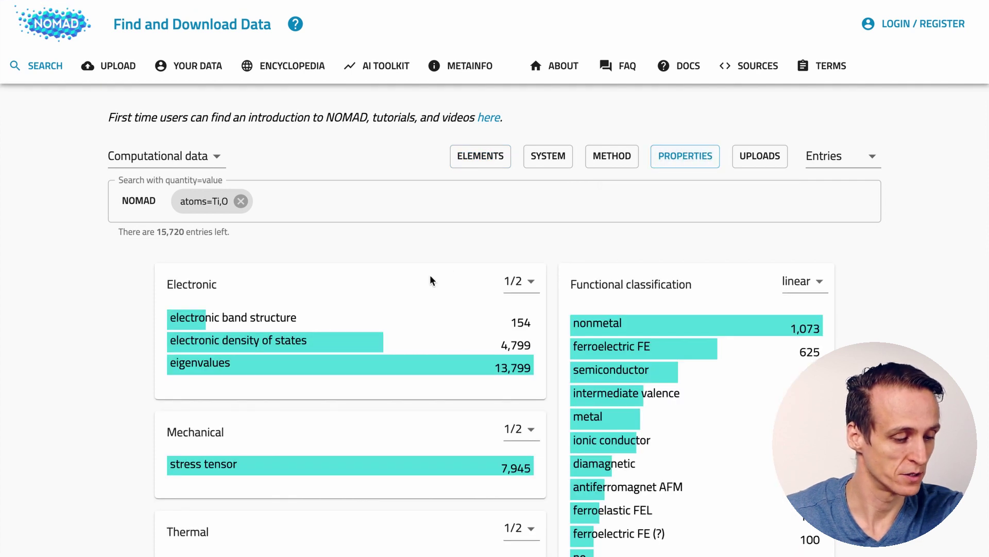
pyautogui.click(343, 342)
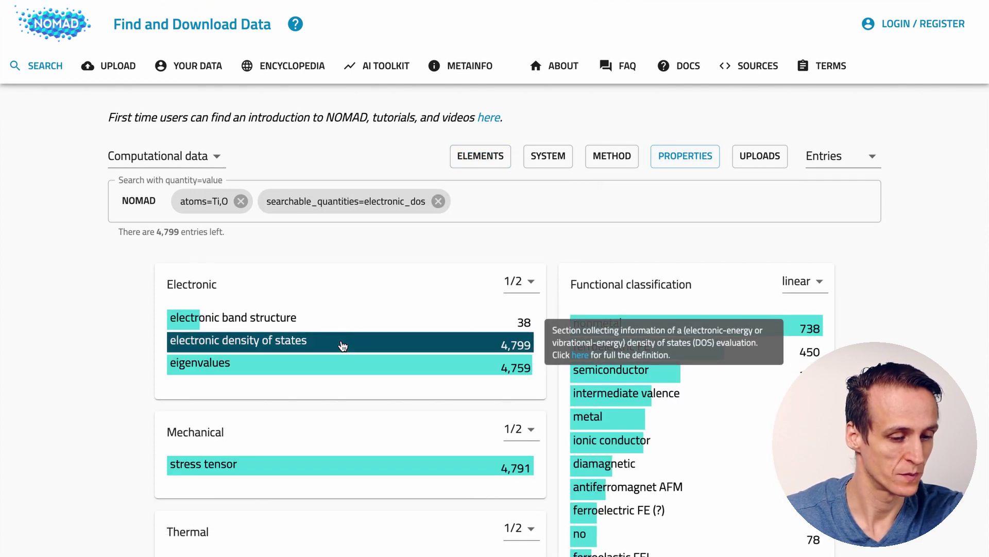
pyautogui.click(761, 155)
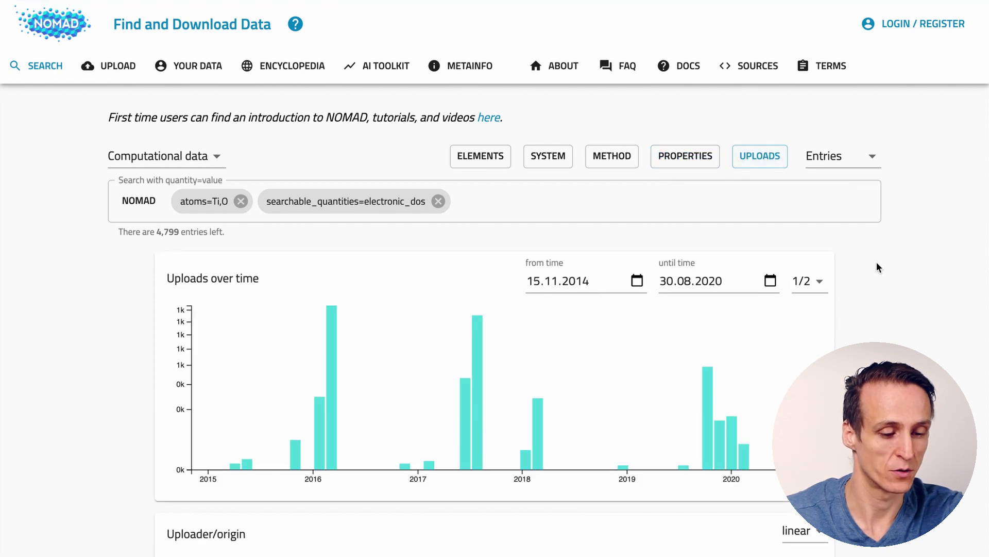
pyautogui.scroll(-1, 877, 263)
pyautogui.scroll(-3, 877, 262)
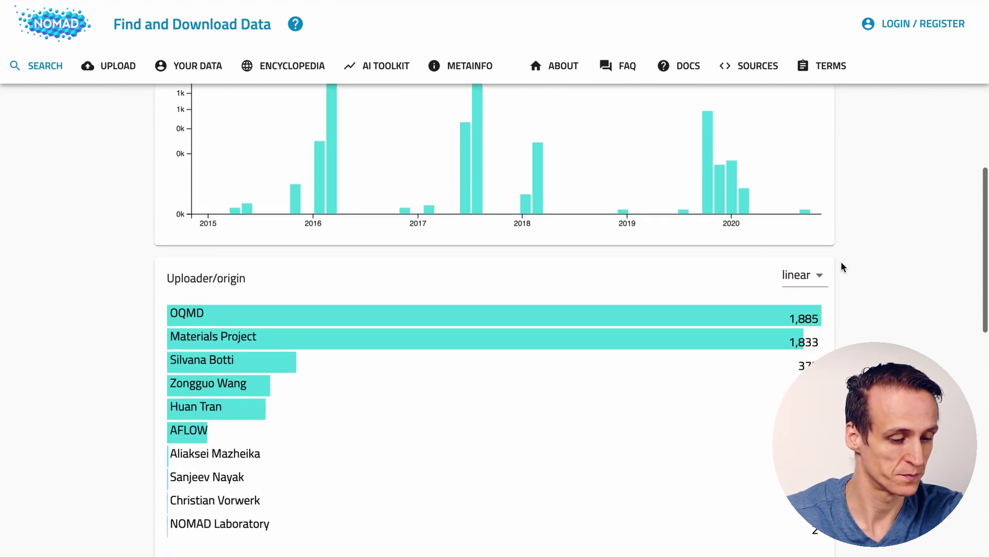
pyautogui.click(666, 323)
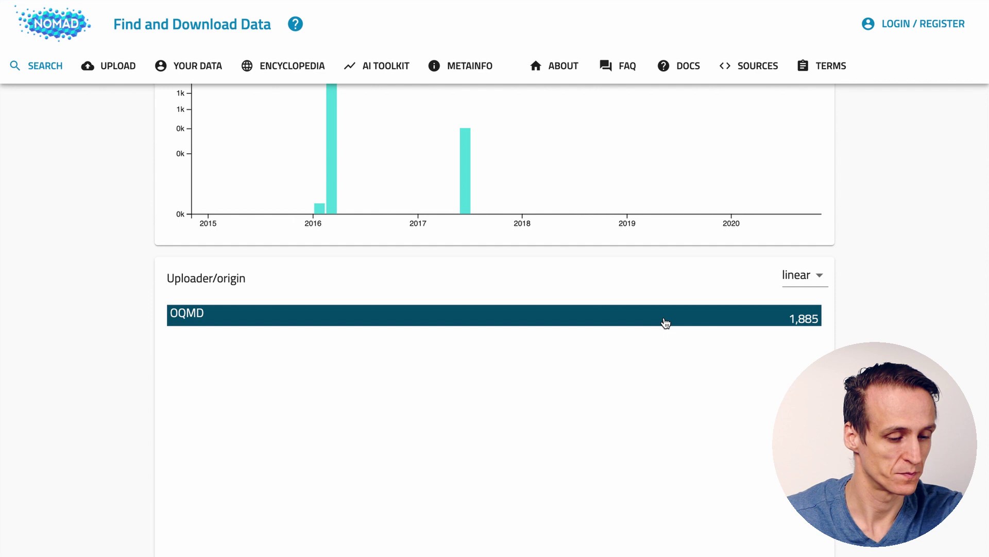
pyautogui.scroll(-1, 666, 323)
pyautogui.scroll(-5, 664, 324)
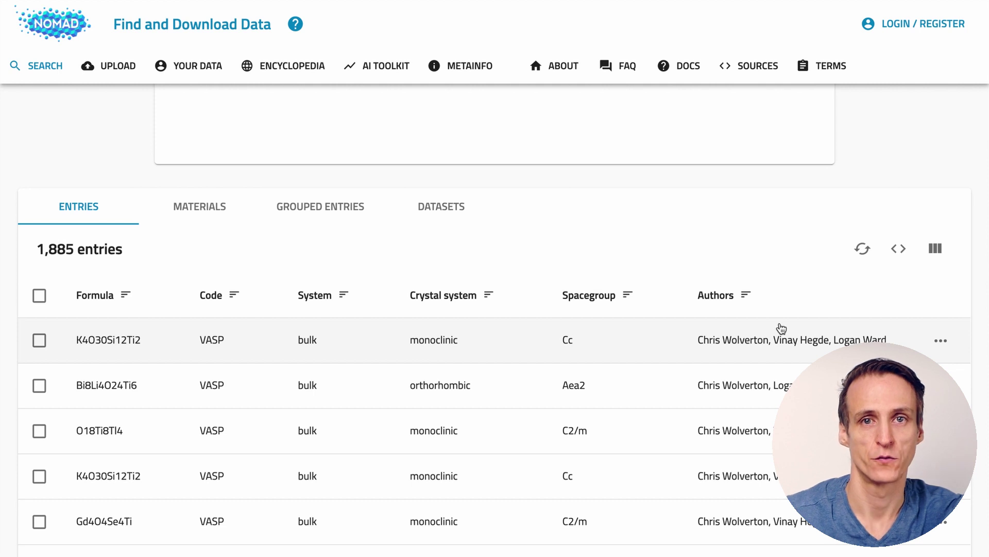
# Open the first entry, preview its vasprun.xml main file, then return to the page top.
pyautogui.click(941, 341)
pyautogui.scroll(-4, 654, 419)
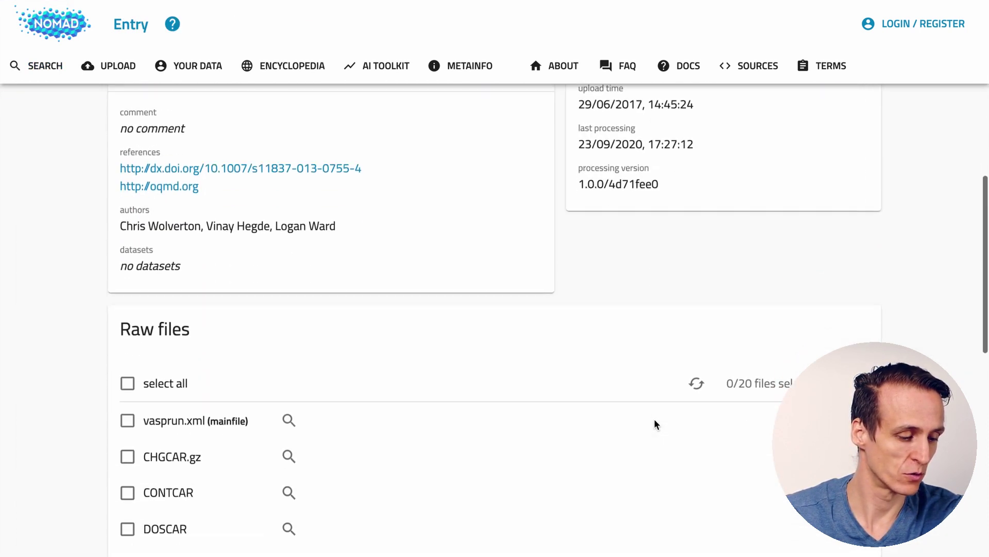
pyautogui.click(290, 308)
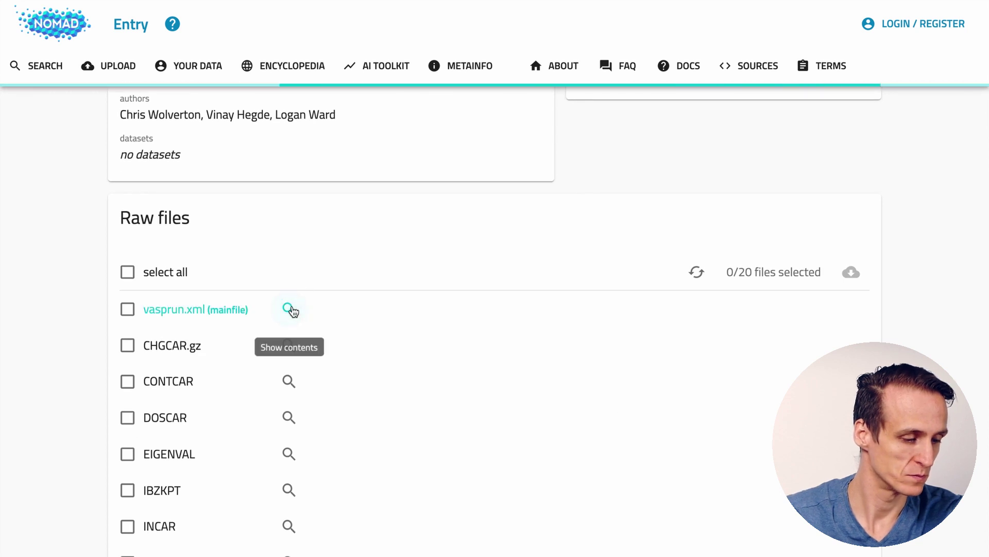
pyautogui.scroll(-4, 477, 403)
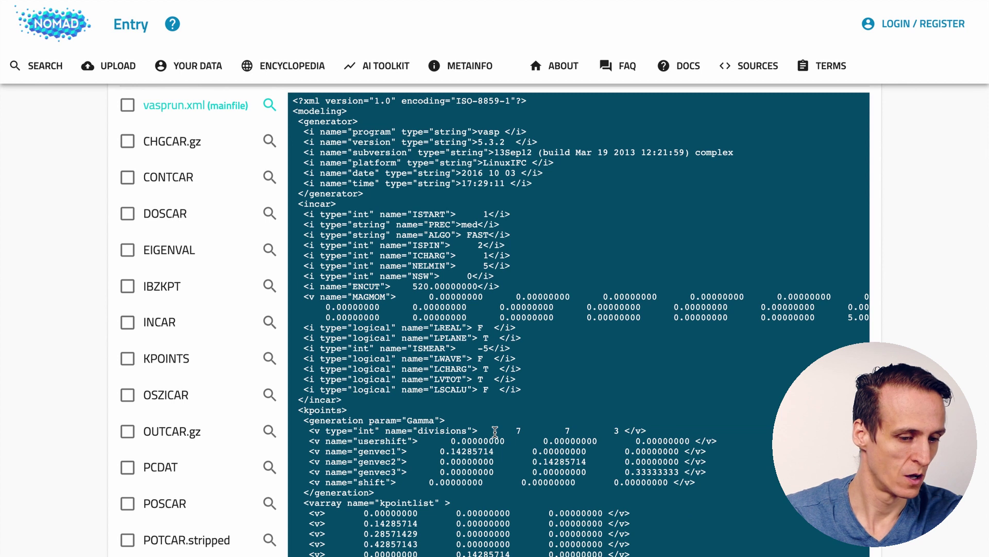
pyautogui.scroll(10, 494, 431)
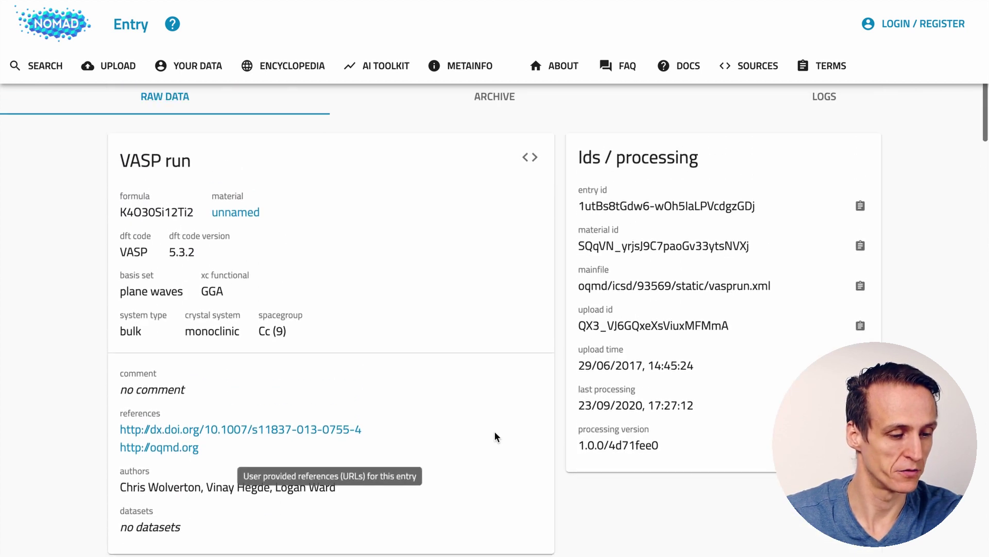
# In the archive, follow section_workflow to section_dos, the rotated 3-D structure and atom_positions.
pyautogui.click(496, 100)
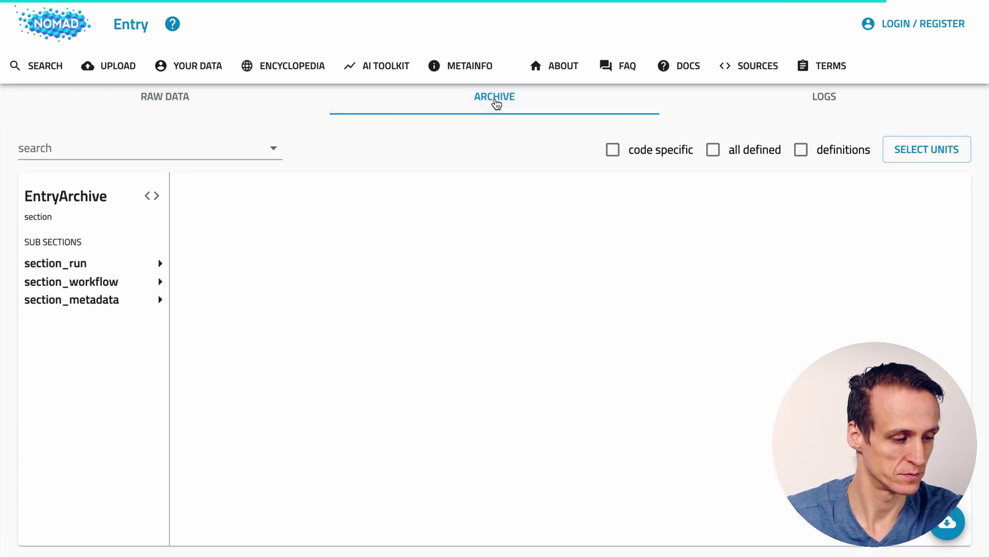
pyautogui.click(99, 283)
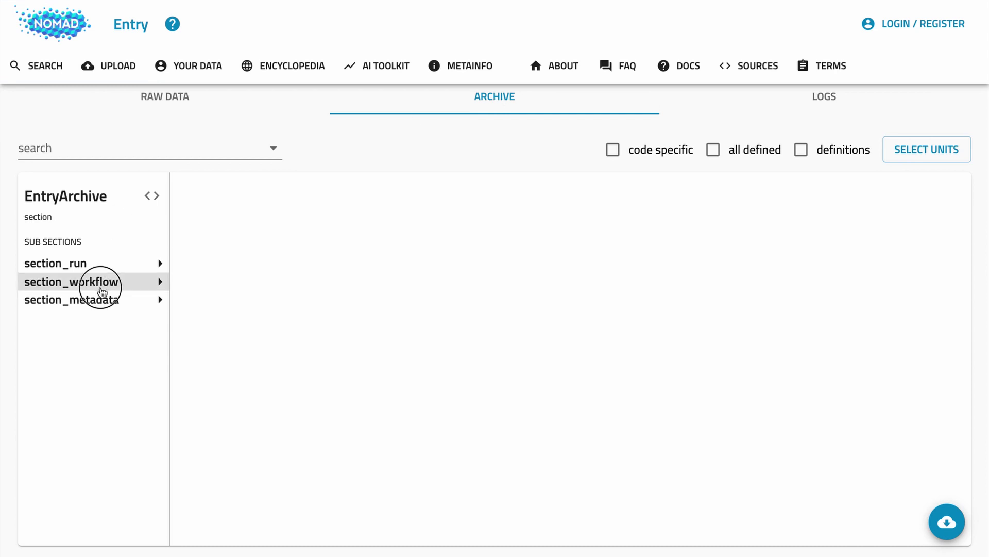
pyautogui.click(282, 330)
pyautogui.click(465, 283)
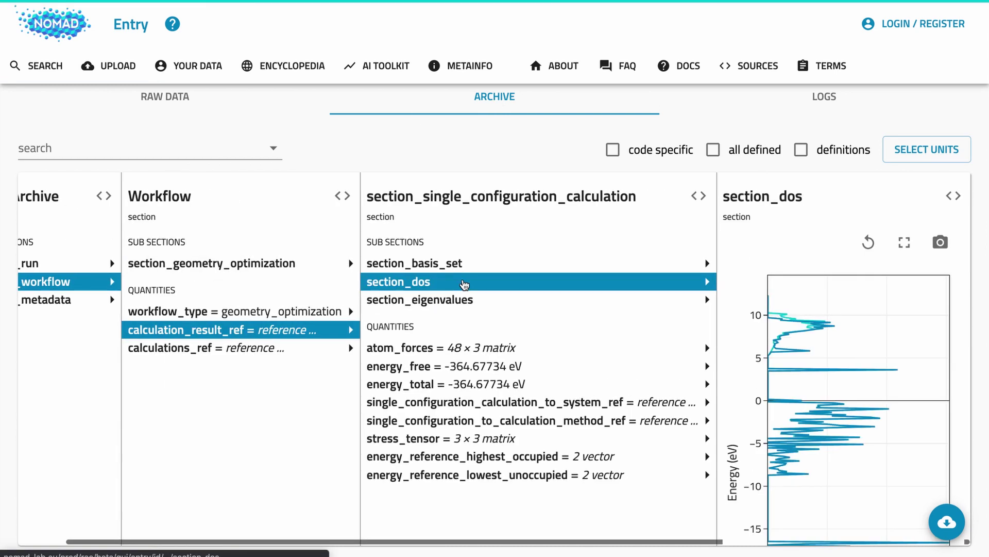
pyautogui.scroll(-2, 740, 349)
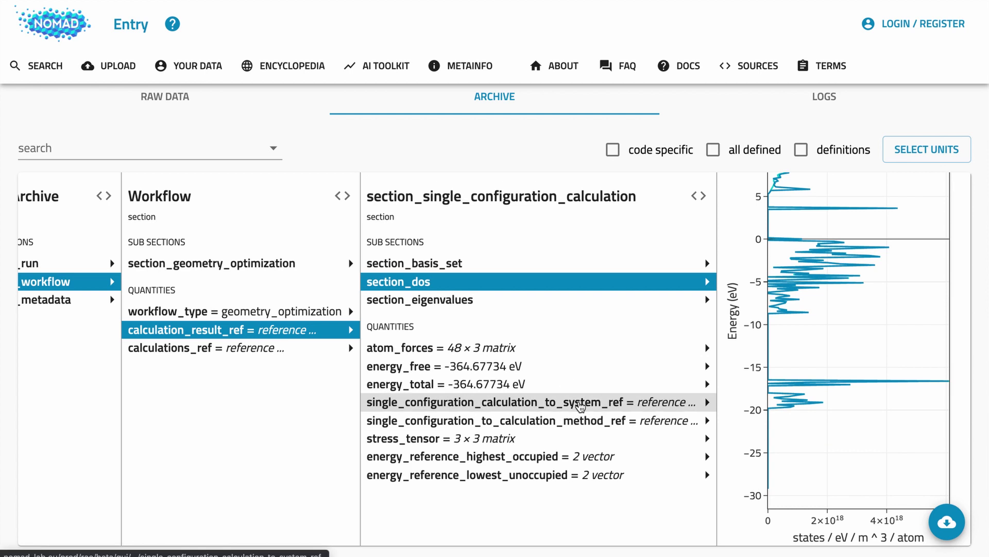
pyautogui.click(593, 402)
pyautogui.moveTo(752, 369); pyautogui.dragTo(693, 372)
pyautogui.scroll(-5, 694, 372)
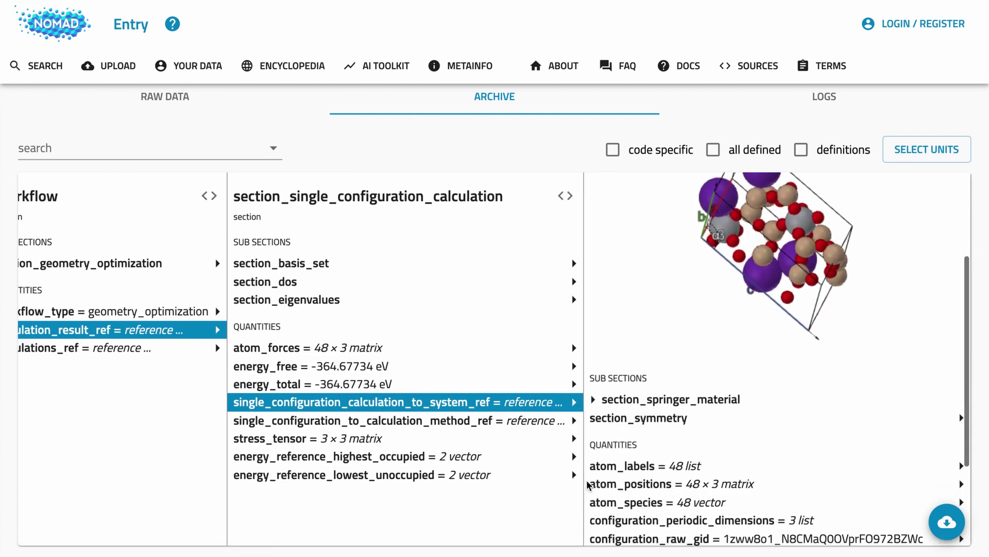
pyautogui.click(675, 349)
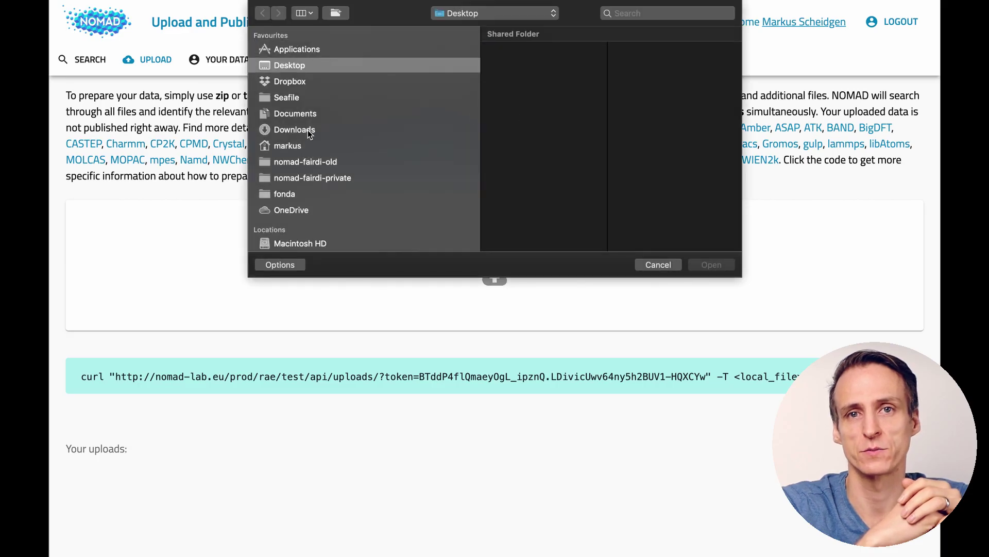
# Pick example_data.zip from the example data folder in the file dialog and upload it.
pyautogui.click(288, 146)
pyautogui.click(577, 177)
pyautogui.click(676, 40)
pyautogui.click(721, 267)
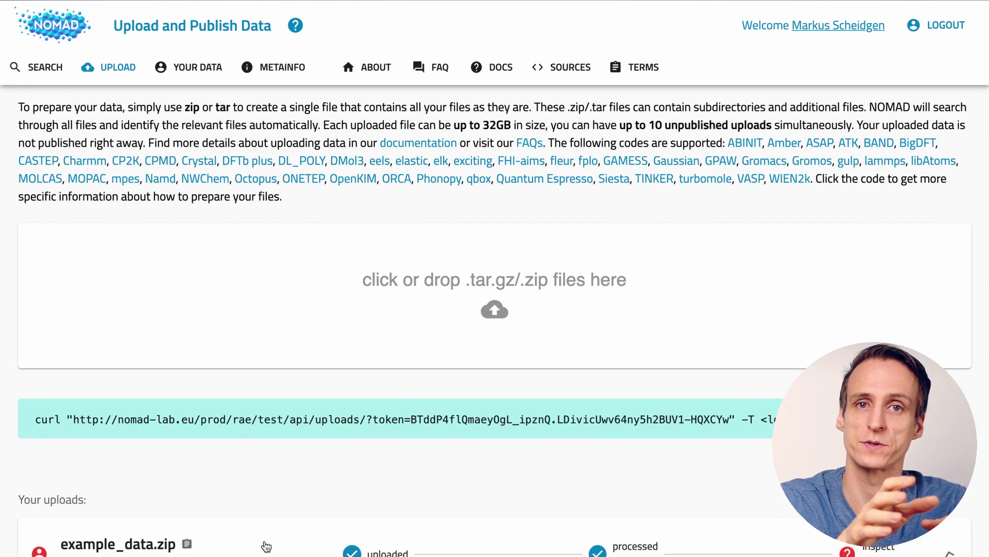
# Expand the upload and select all 15 entries for metadata editing.
pyautogui.click(284, 490)
pyautogui.scroll(-4, 284, 490)
pyautogui.click(81, 421)
pyautogui.click(174, 383)
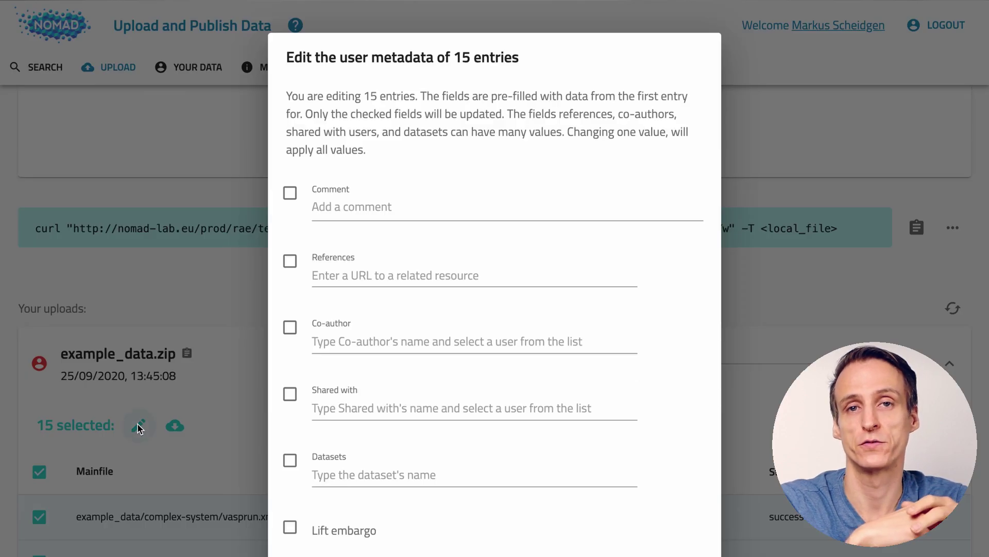
# Enter comment 'Test data', a nomad-lab reference URL, a co-author and a new dataset, then submit.
pyautogui.click(361, 208)
pyautogui.write('Test data')
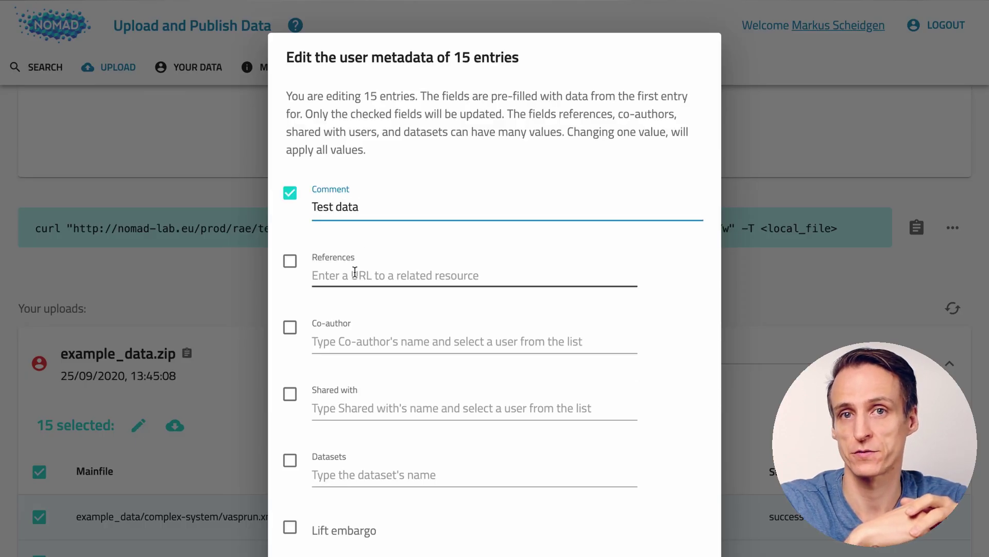
pyautogui.click(353, 272)
pyautogui.write('http://nomad-lab.eu')
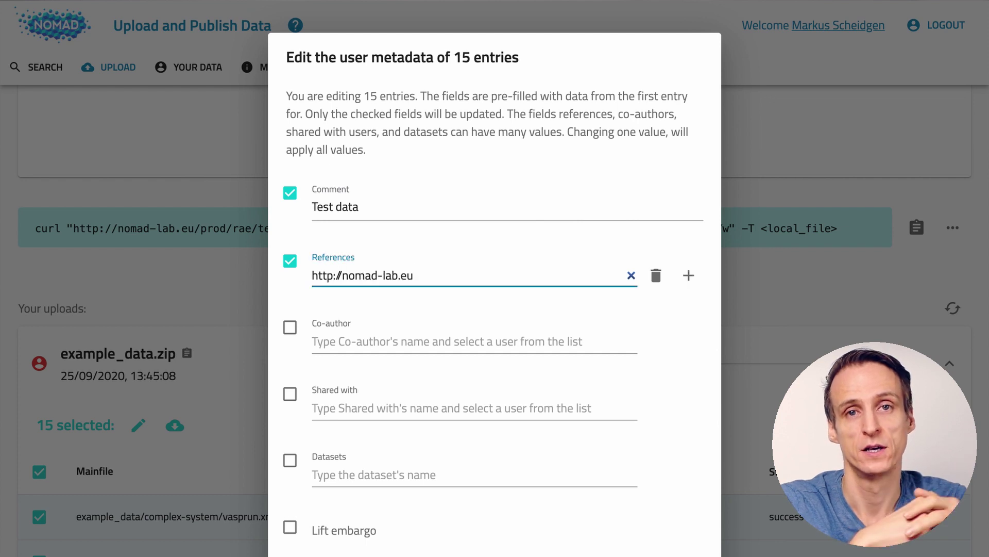
pyautogui.click(354, 341)
pyautogui.write('Claudi')
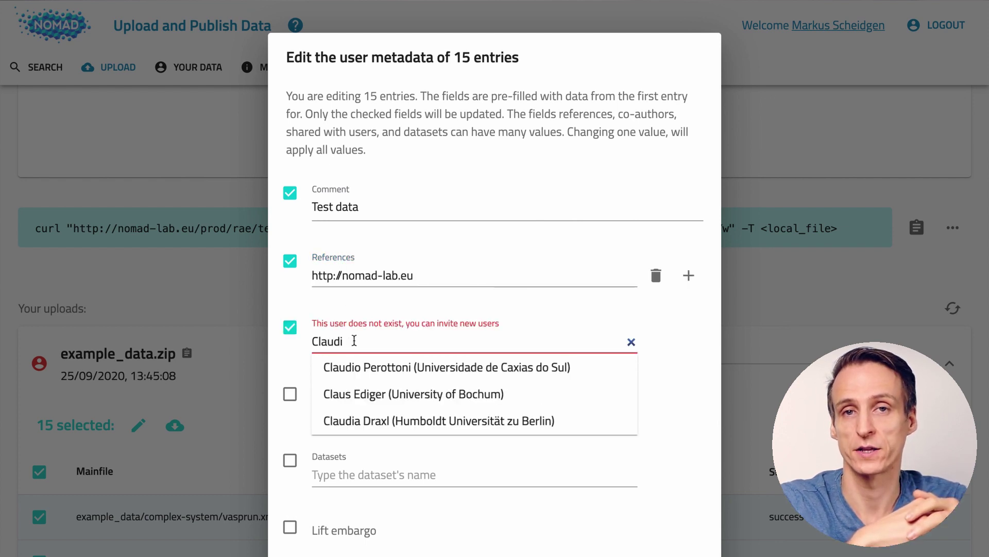
pyautogui.click(381, 420)
pyautogui.click(342, 474)
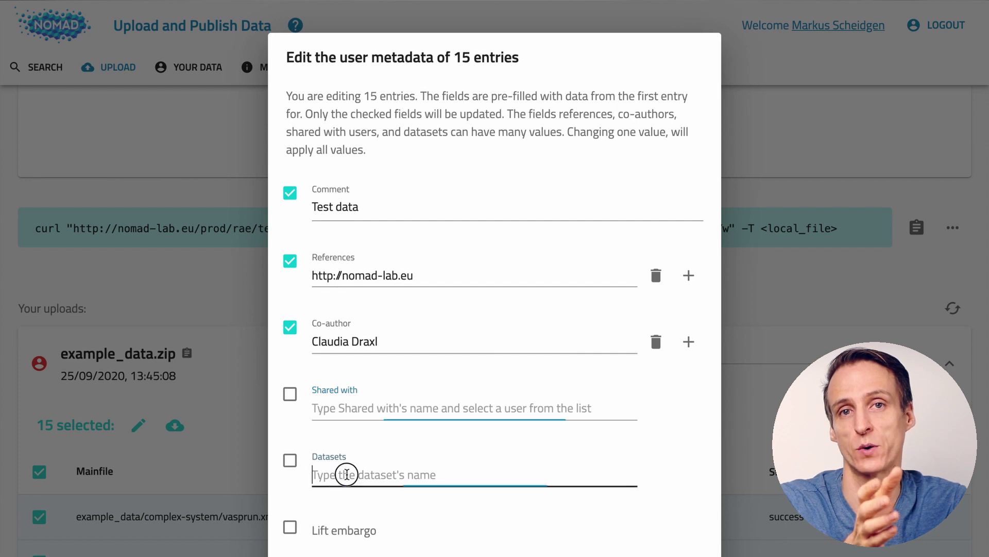
pyautogui.write('Exampl NOMAD webinar data')
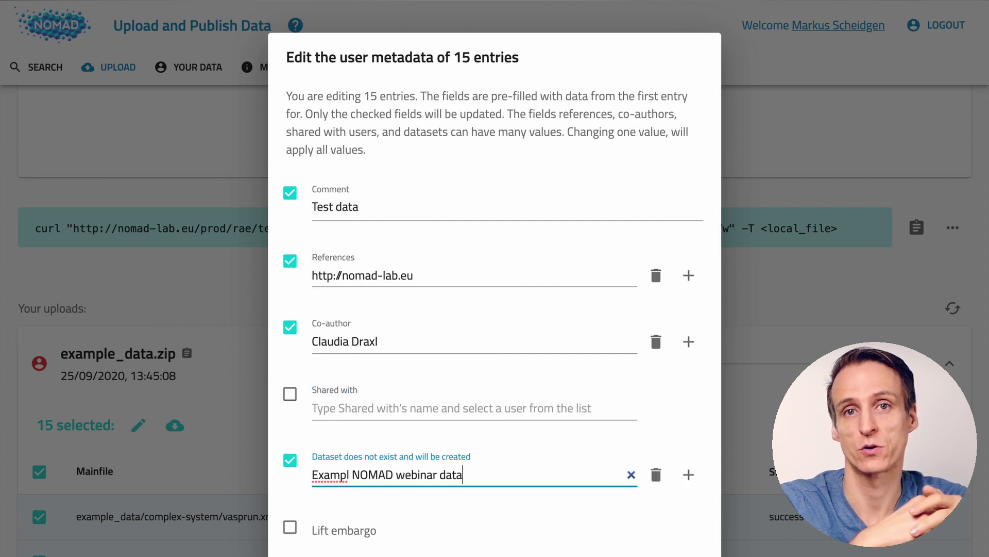
pyautogui.scroll(-2, 665, 470)
pyautogui.click(696, 525)
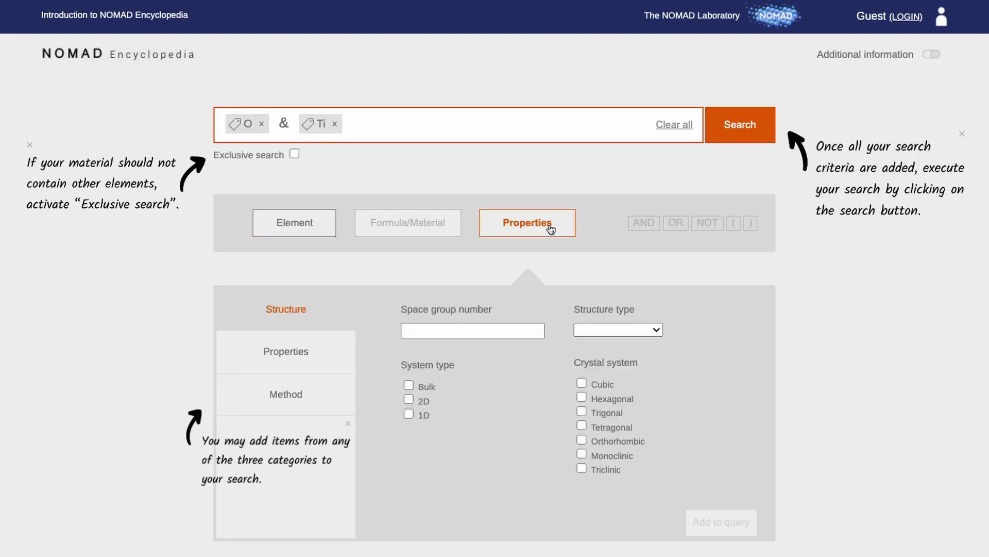
# Add Bulk, Band structure and DOS criteria to the O–Ti materials query.
pyautogui.click(409, 387)
pyautogui.click(722, 522)
pyautogui.click(286, 351)
pyautogui.click(416, 324)
pyautogui.click(416, 339)
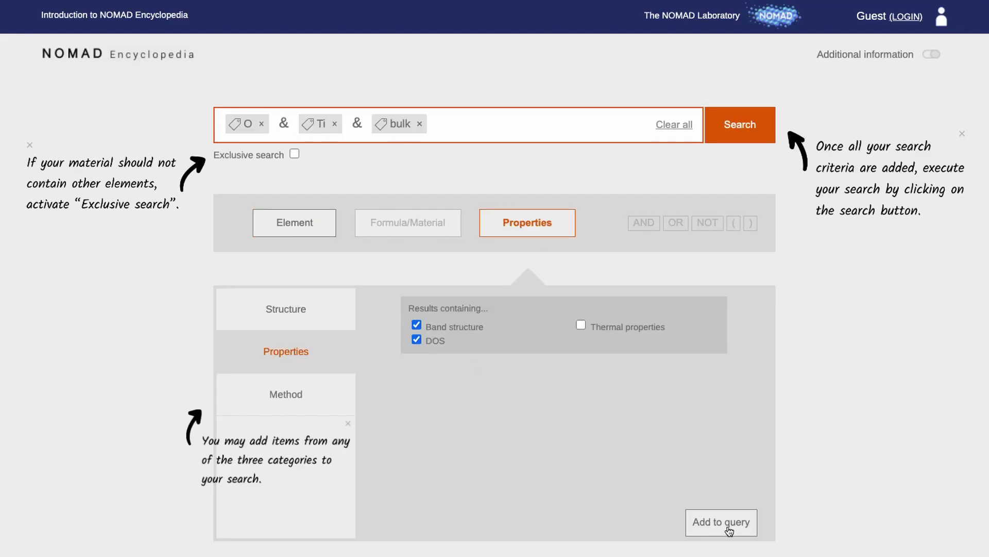
pyautogui.click(722, 522)
# Run the search and open the BrO3Ti overview with its similar materials.
pyautogui.click(767, 130)
pyautogui.click(280, 232)
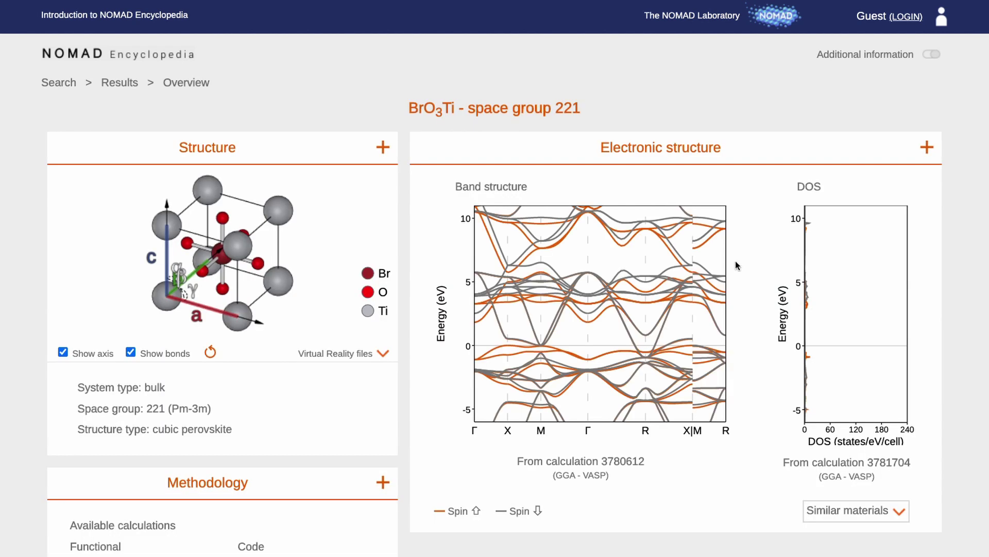
pyautogui.click(899, 512)
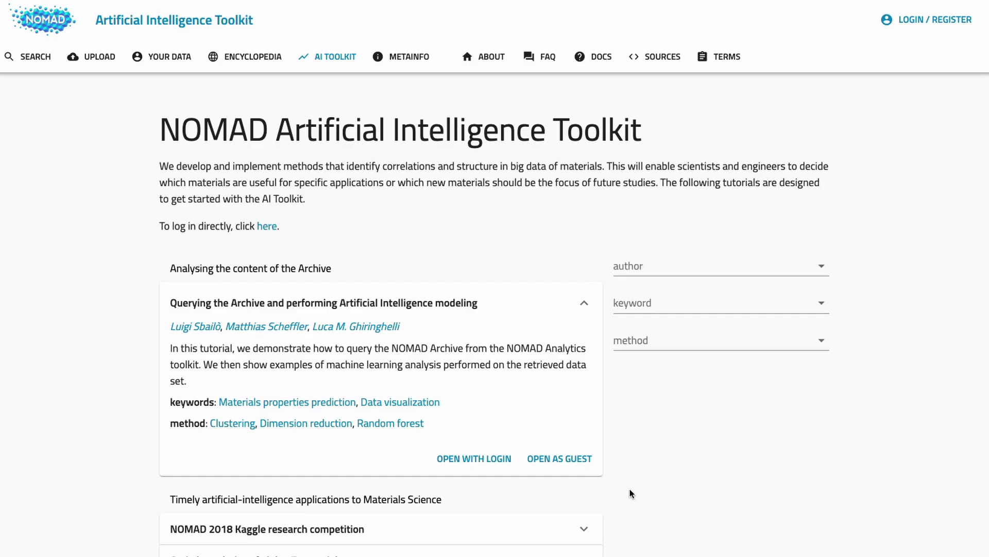
# Launch the 'Querying the Archive' tutorial as a guest to view the query_nomad_archive notebook.
pyautogui.click(577, 456)
pyautogui.scroll(-20, 601, 209)
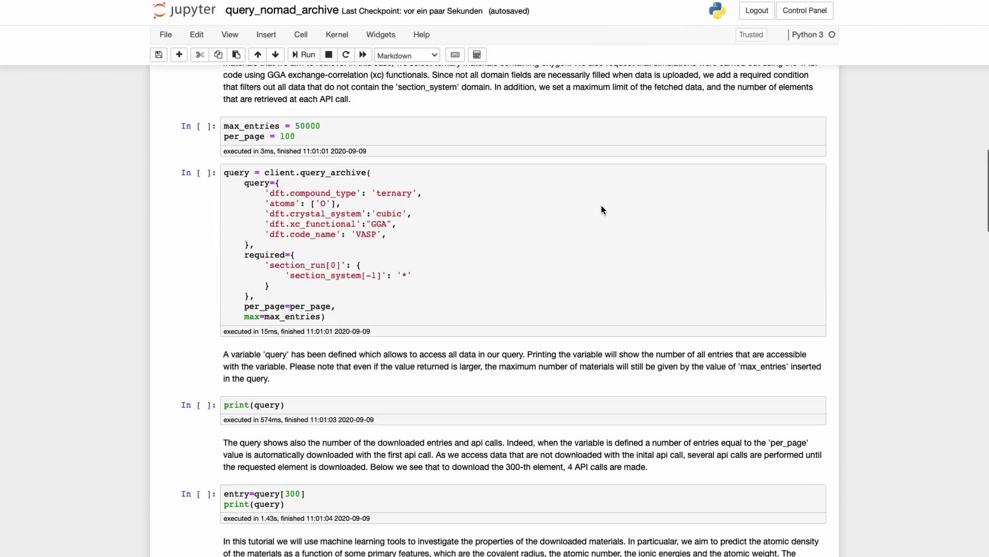